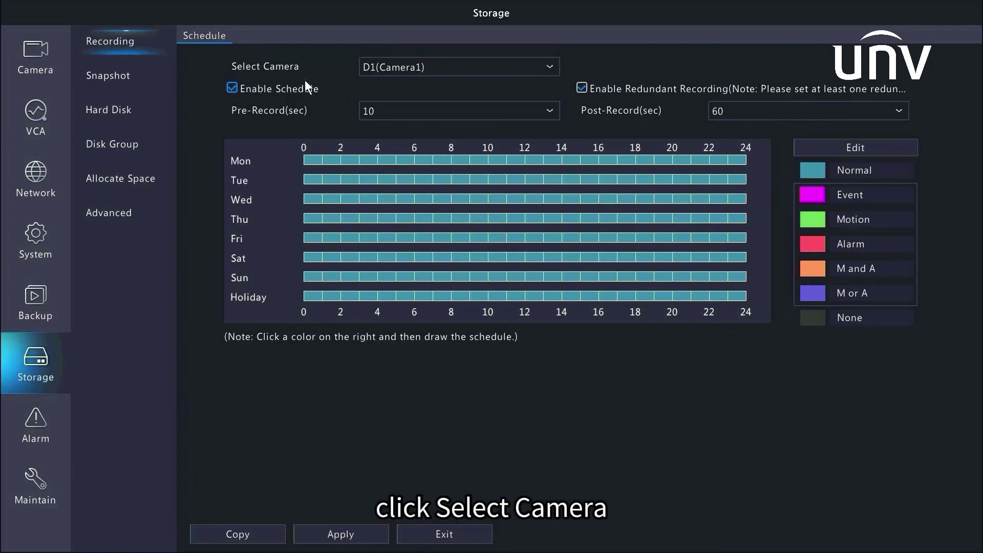
pyautogui.click(551, 68)
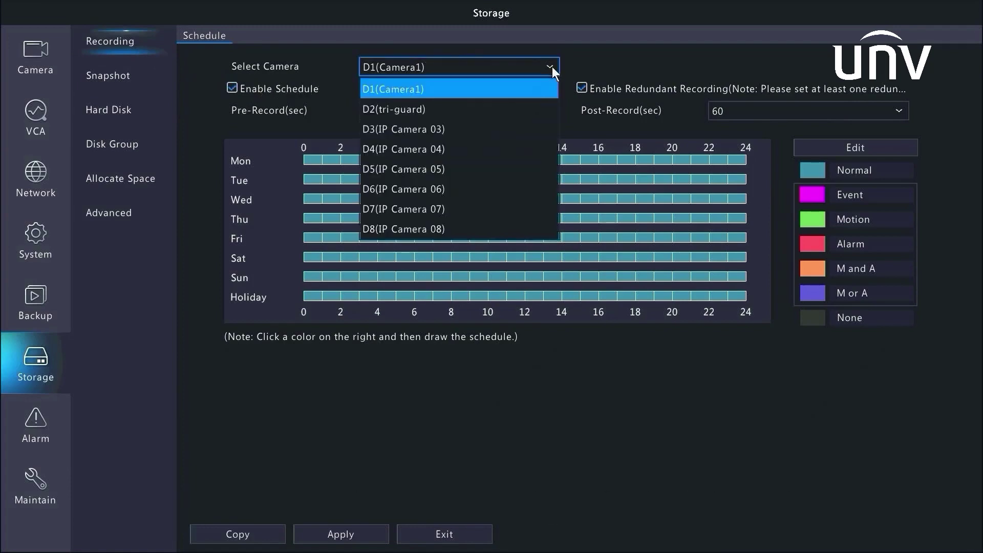
pyautogui.click(476, 88)
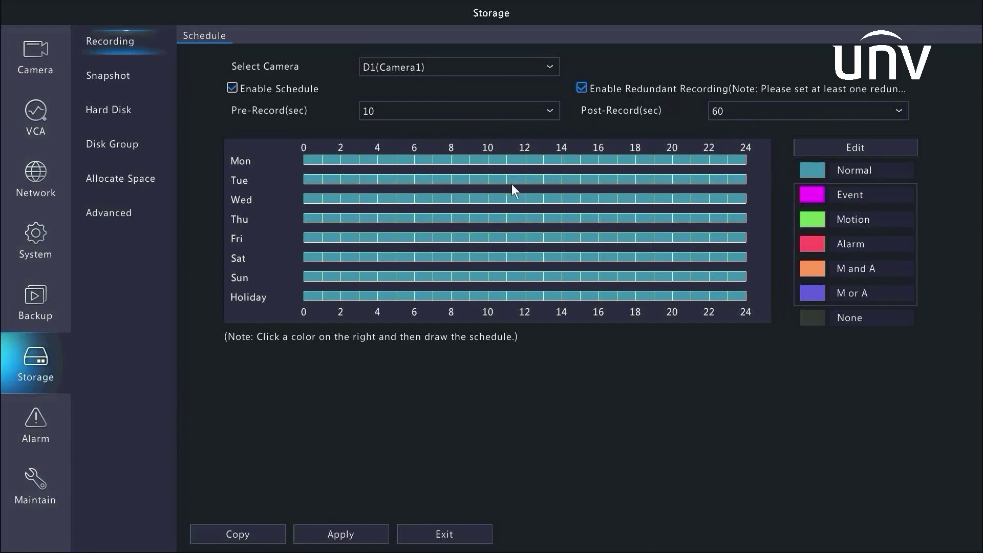
# - Paint Monday on D1's recording grid as Event 12–14, Motion 14–18 and Alarm 21–24
pyautogui.click(812, 171)
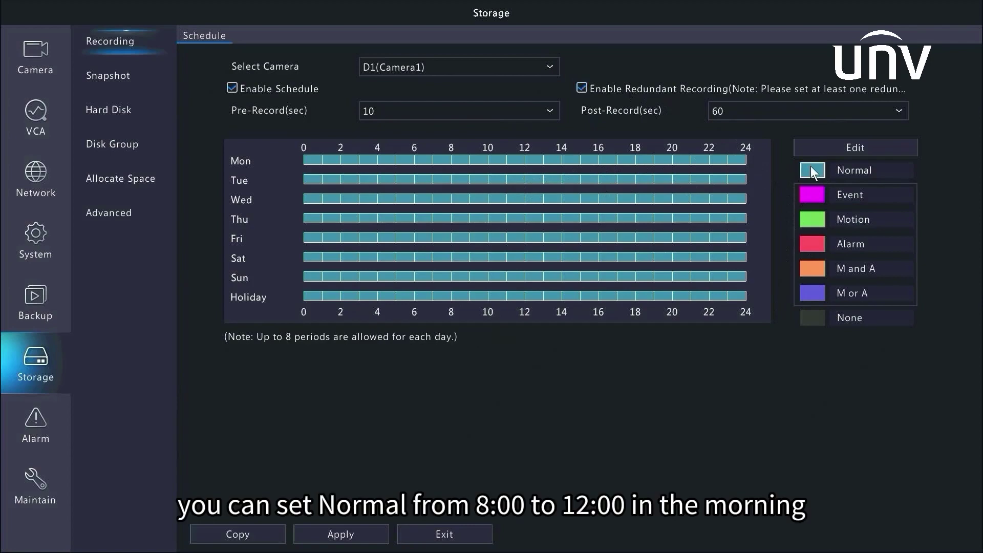
pyautogui.click(807, 199)
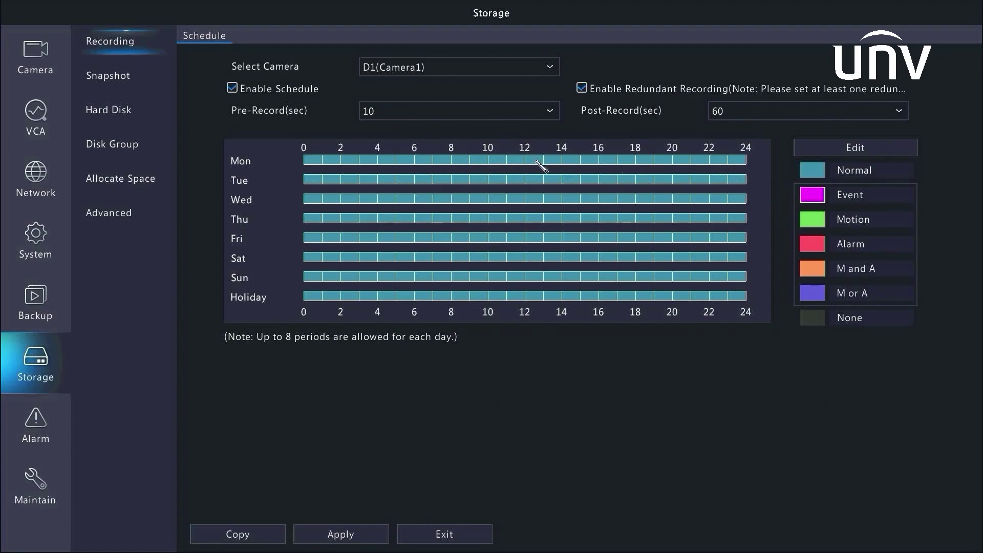
pyautogui.moveTo(539, 160); pyautogui.dragTo(550, 162)
pyautogui.click(808, 221)
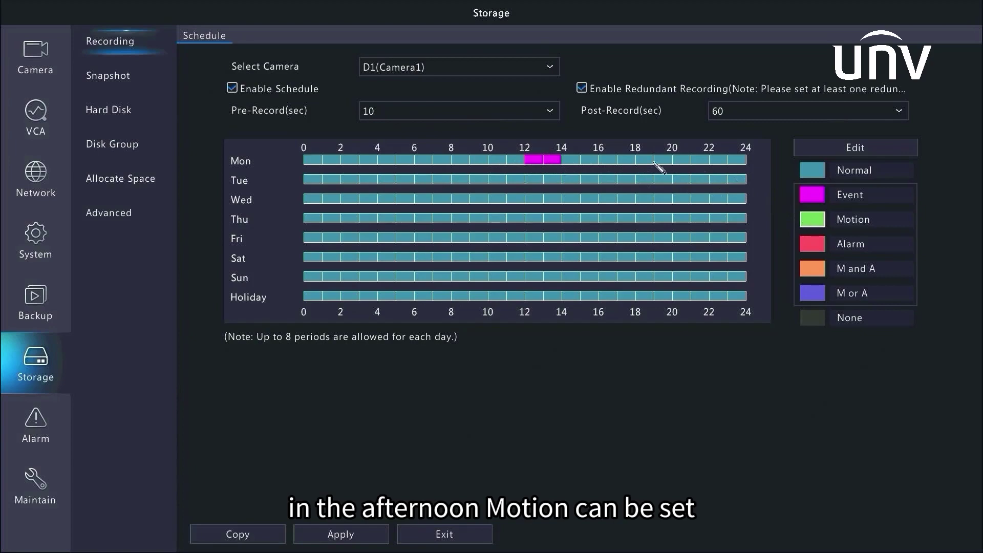
pyautogui.moveTo(565, 161); pyautogui.dragTo(633, 163)
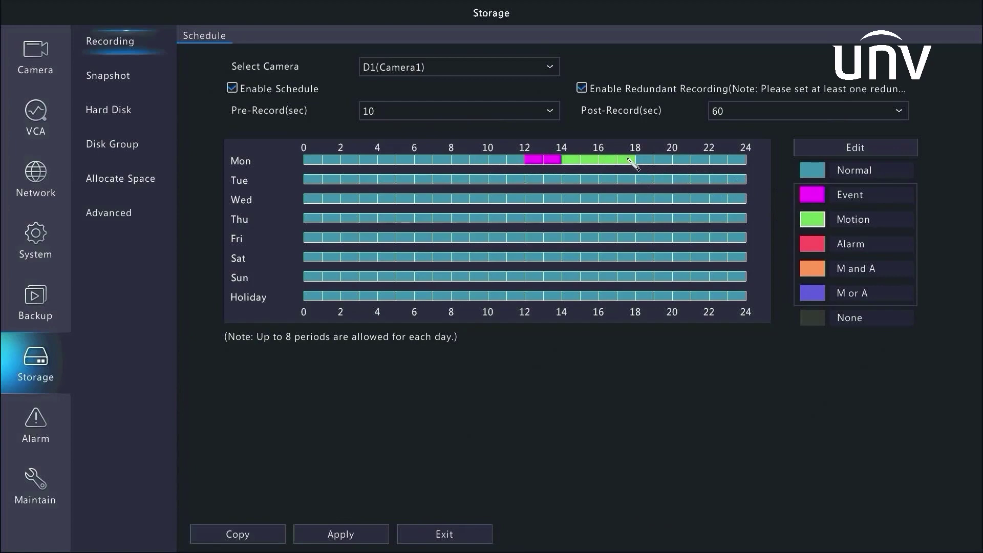
pyautogui.click(812, 247)
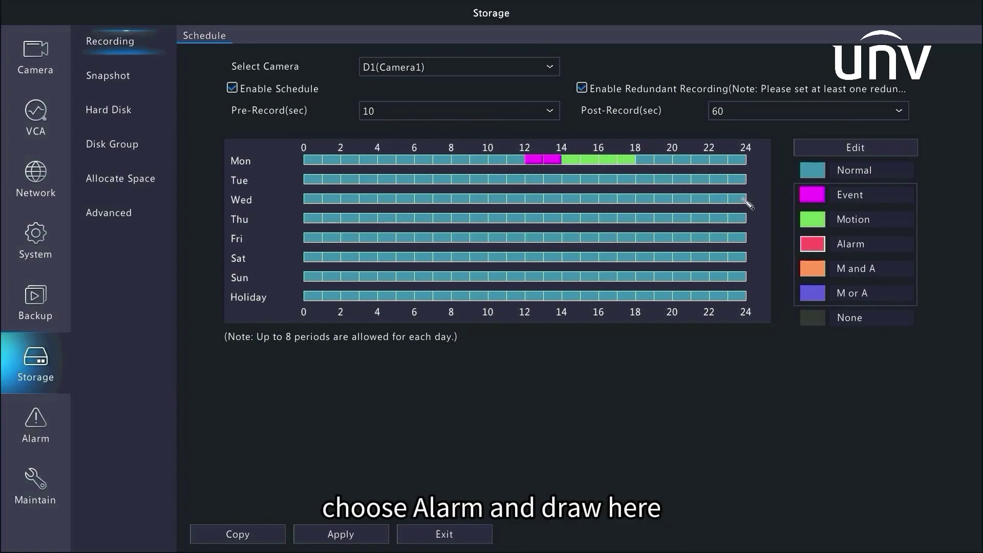
pyautogui.moveTo(693, 160); pyautogui.dragTo(745, 164)
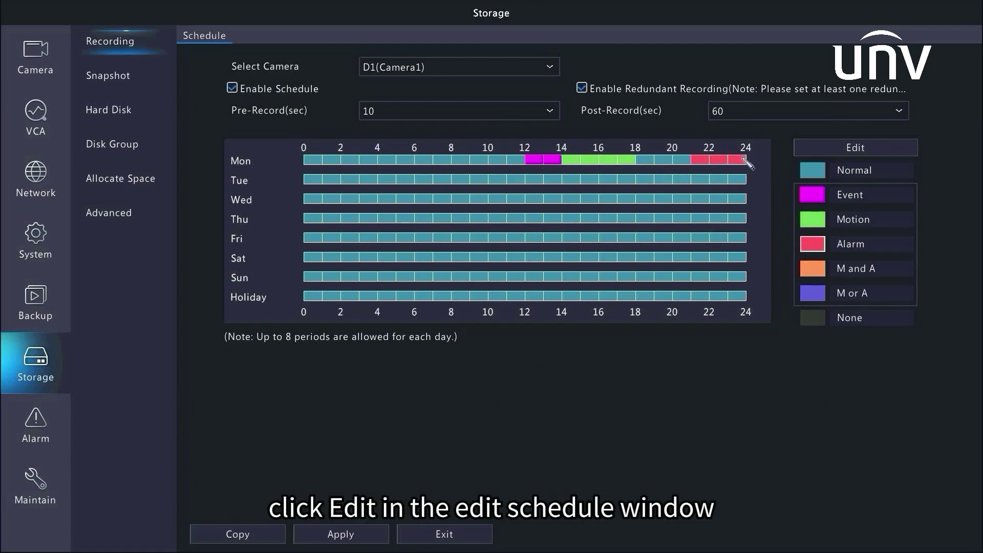
# - In Monday's period editor, turn off all-day recording and set the first period's start to 00:01
pyautogui.click(819, 148)
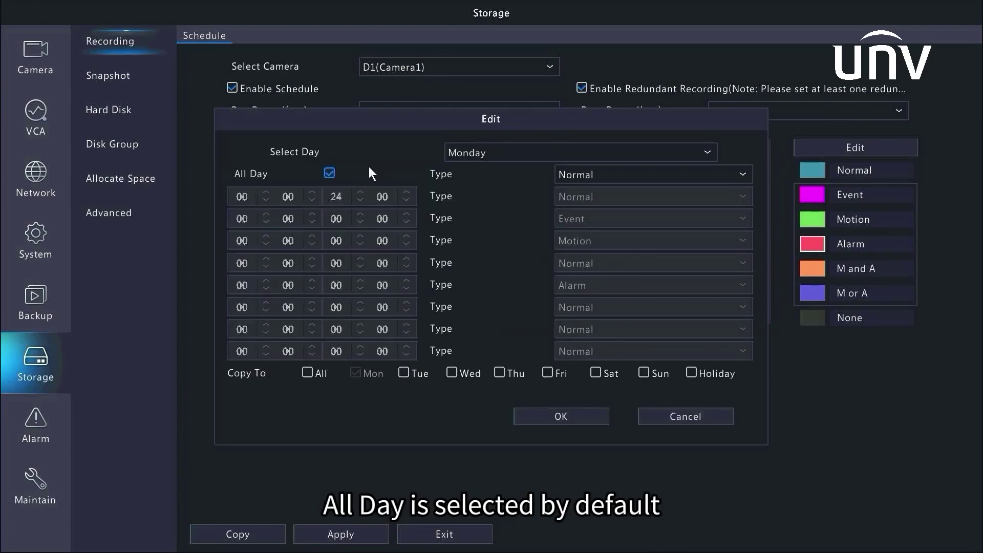
pyautogui.click(332, 171)
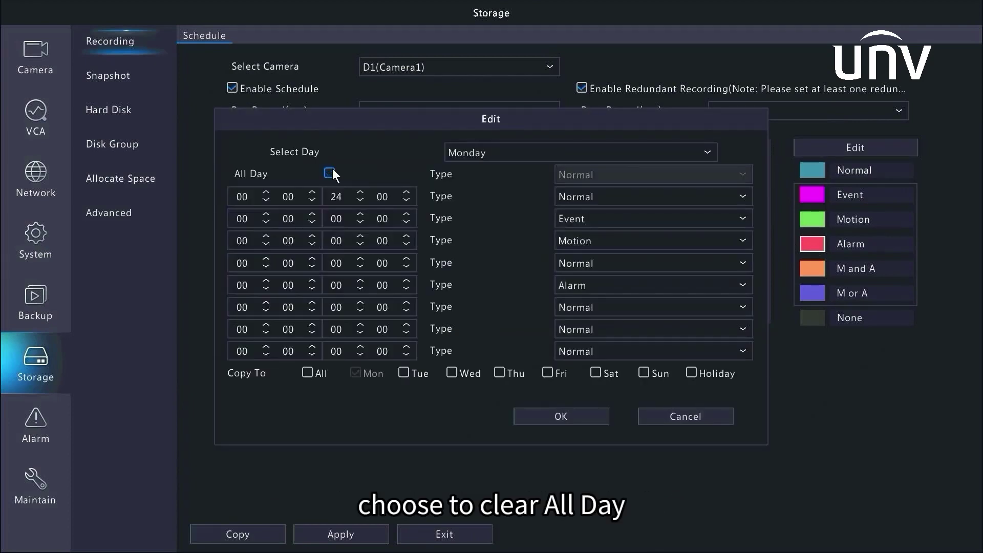
pyautogui.click(295, 198)
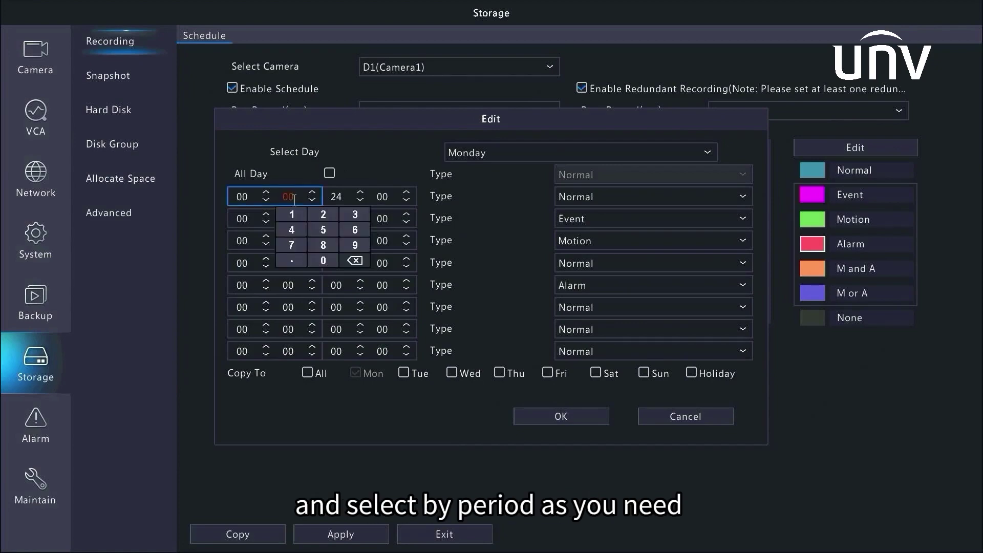
pyautogui.click(322, 261)
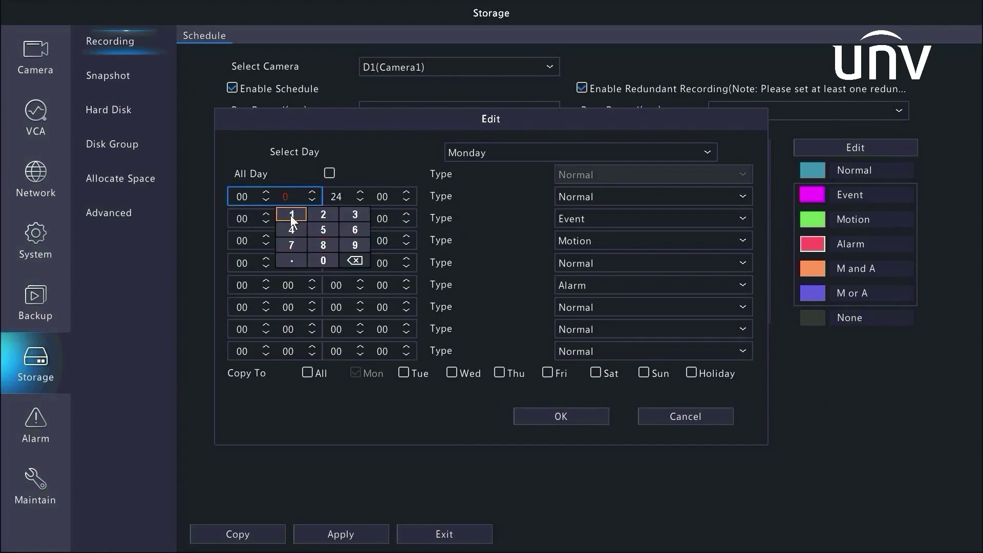
pyautogui.click(290, 215)
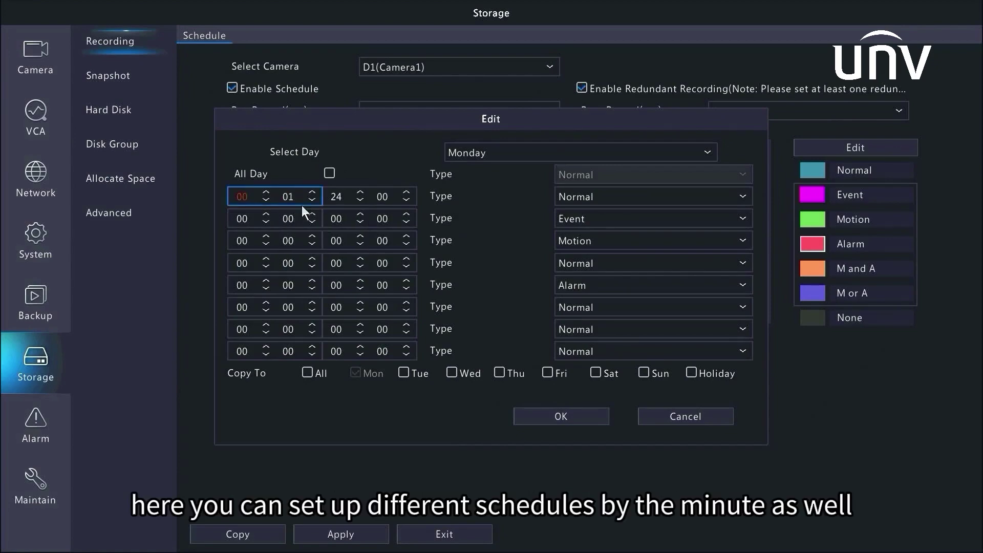
# - Set the first period's end to 23:02 and keep its type as Normal
pyautogui.click(341, 200)
pyautogui.press('BackSpace')
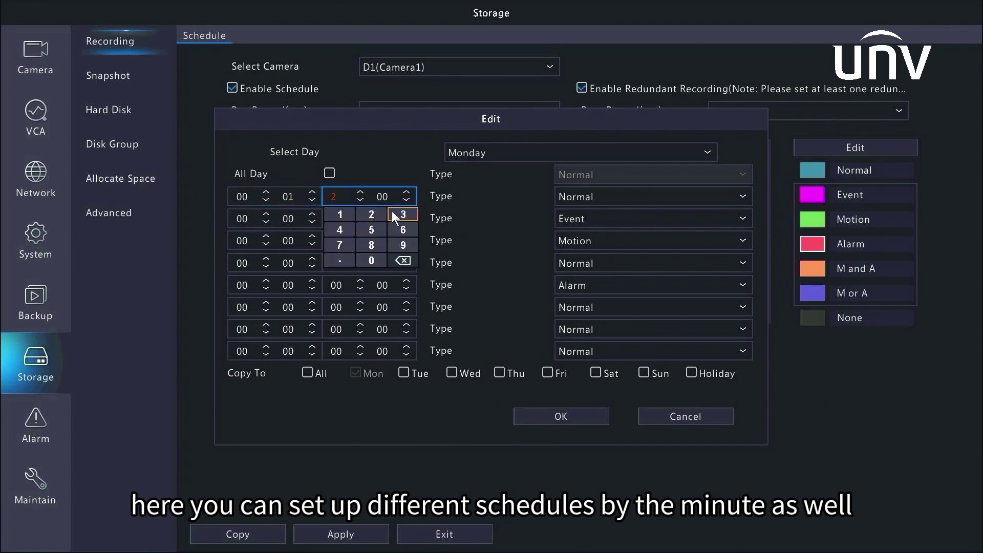
pyautogui.click(401, 211)
pyautogui.click(385, 199)
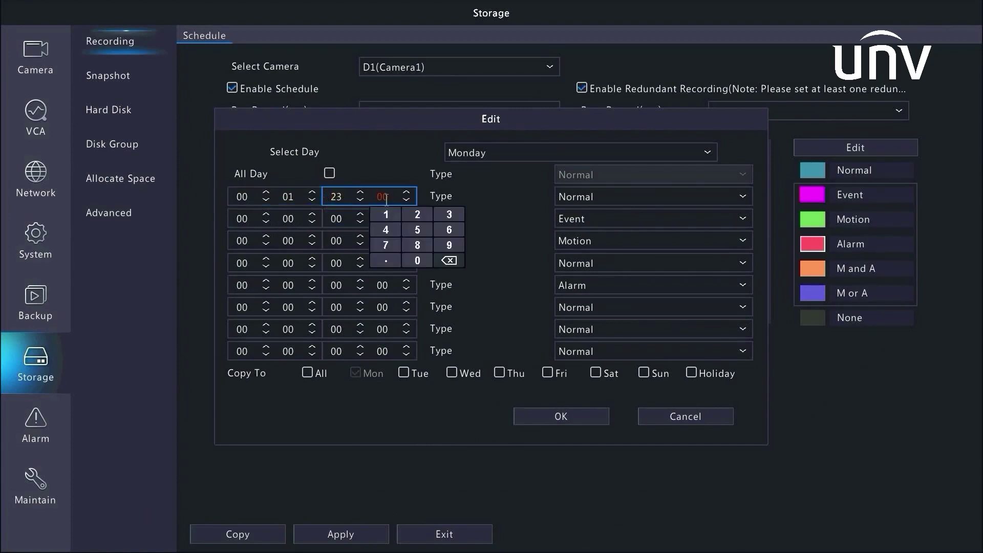
pyautogui.click(414, 262)
pyautogui.click(418, 214)
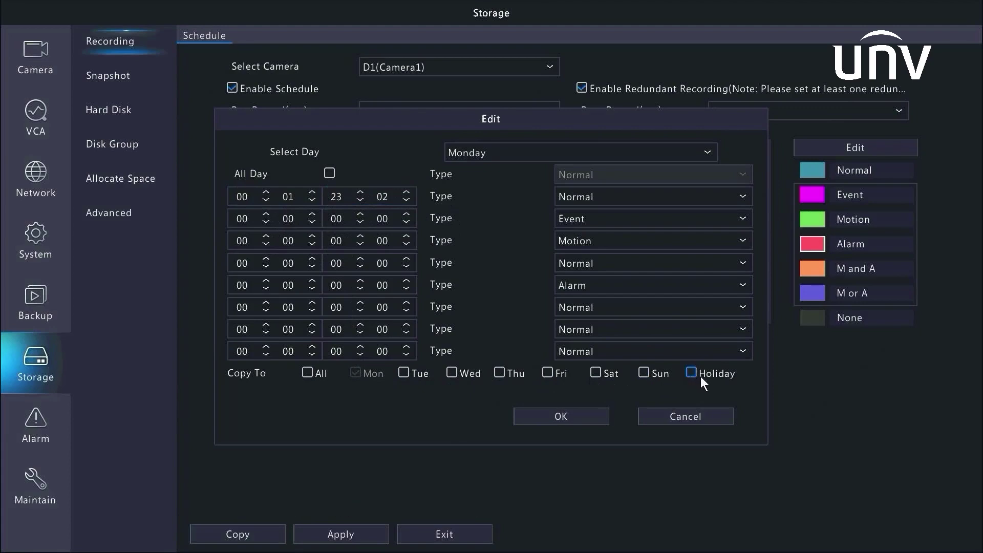
pyautogui.click(649, 195)
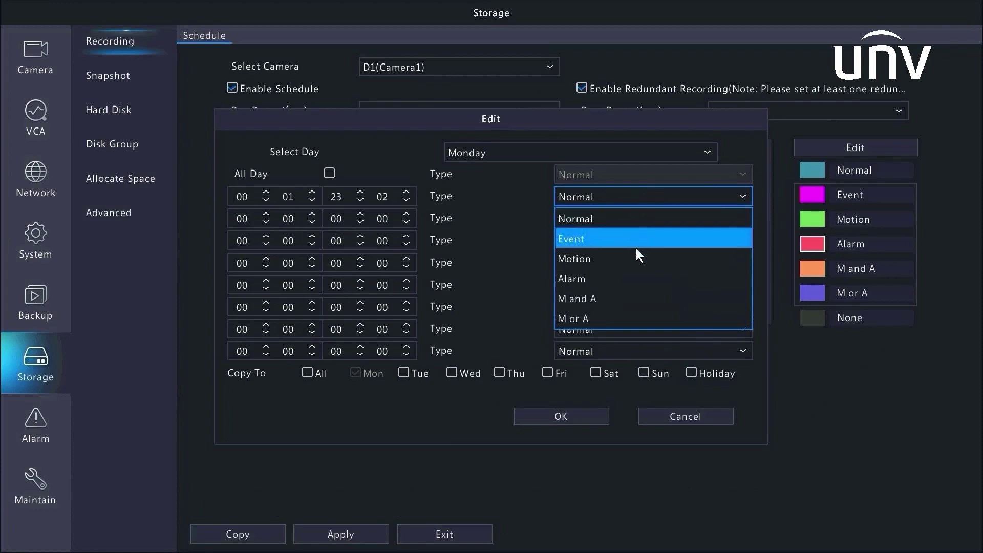
pyautogui.click(610, 218)
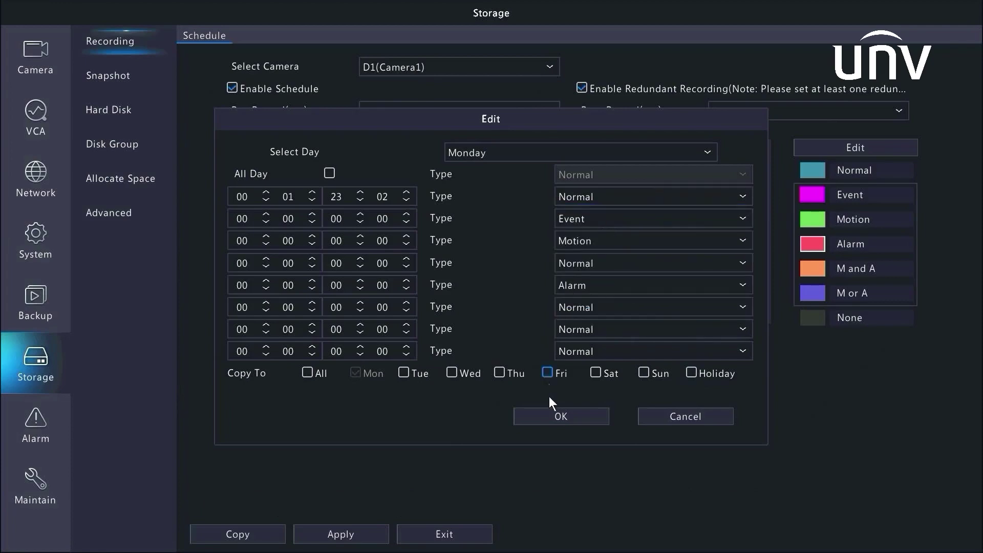
# - Confirm Monday's periods, apply D1's recording schedule, and copy it to cameras D2 and D3
pyautogui.click(556, 415)
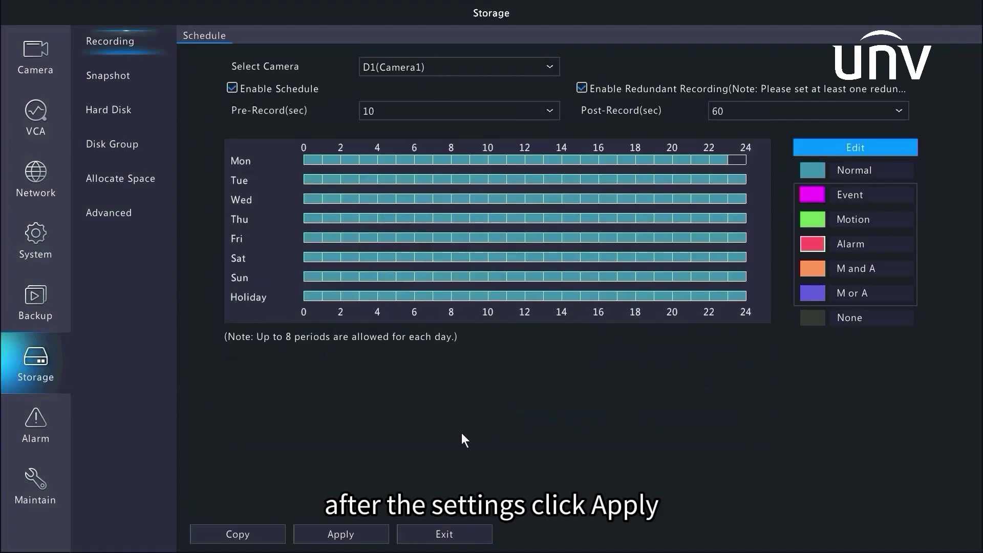
pyautogui.click(359, 538)
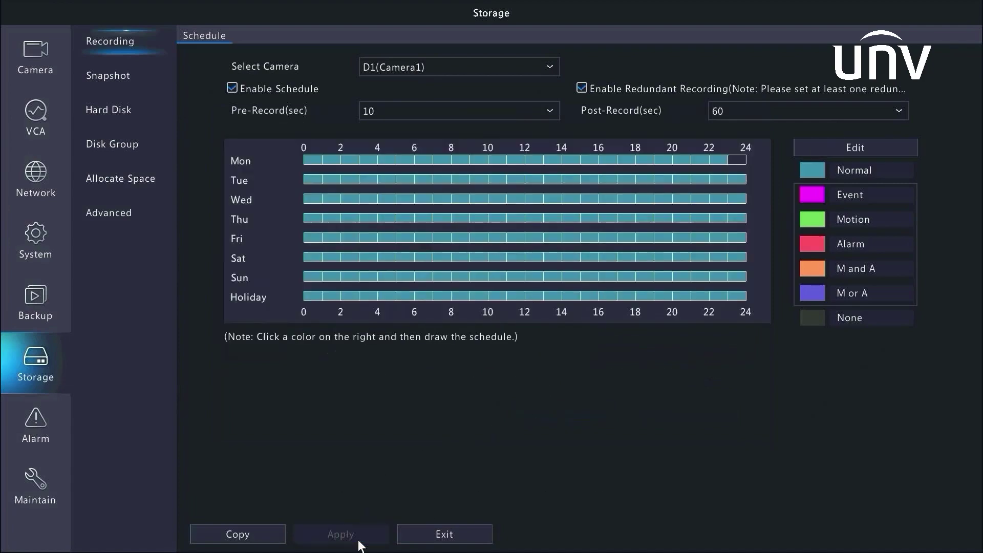
pyautogui.click(263, 542)
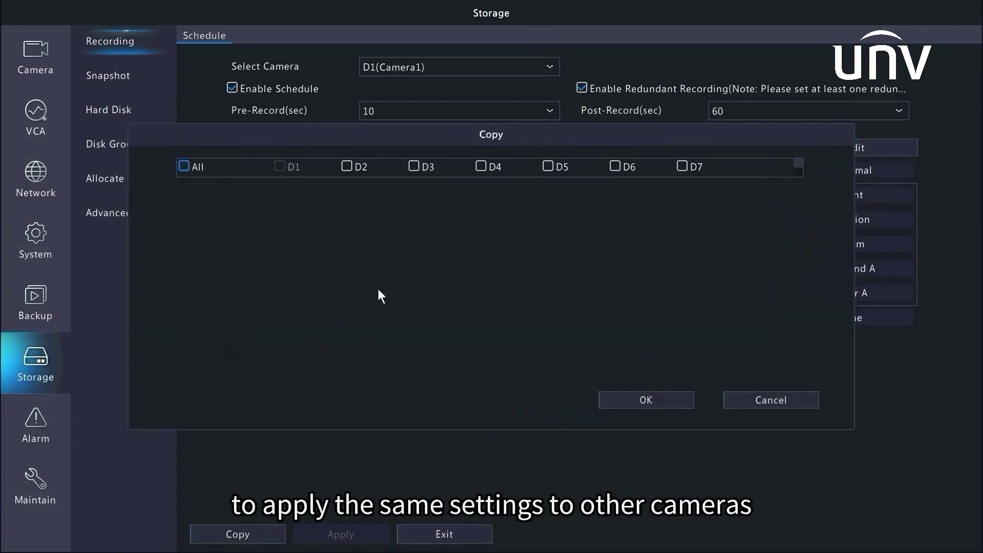
pyautogui.click(346, 165)
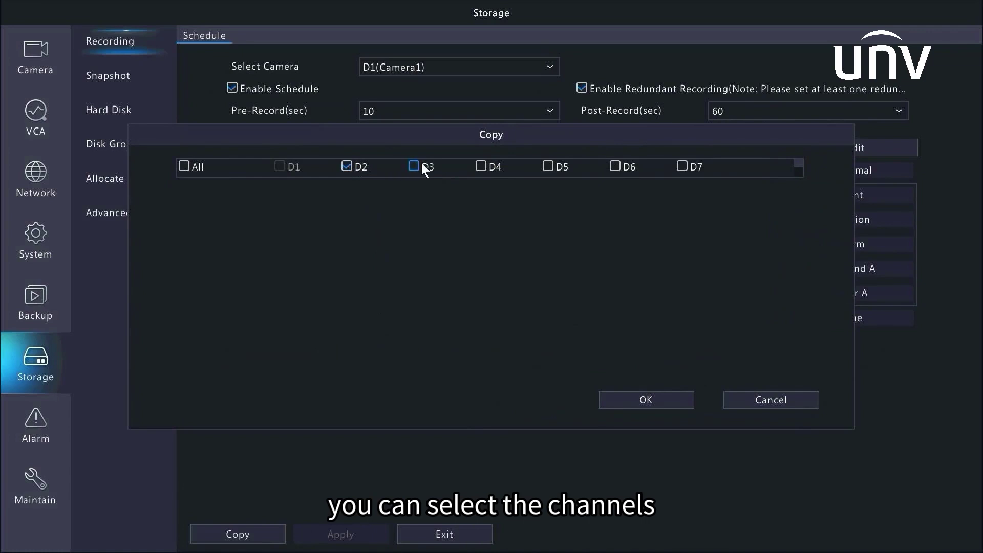
pyautogui.click(414, 166)
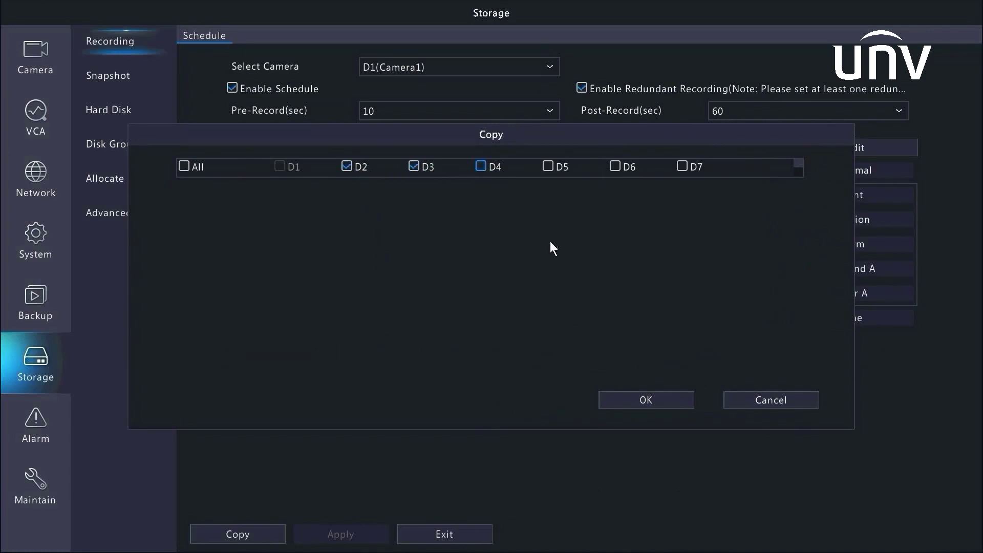
pyautogui.click(619, 403)
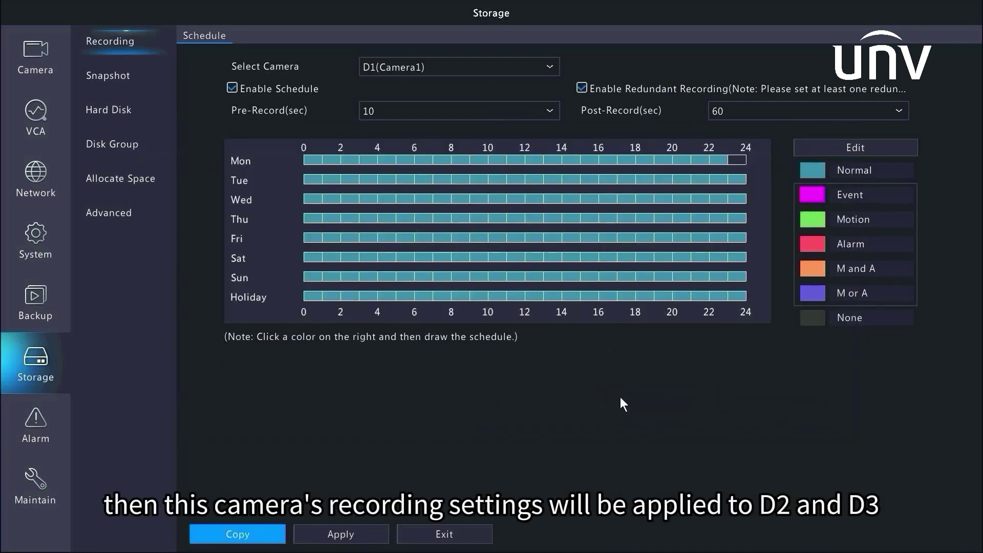
# - Go to Storage > Snapshot and select camera D1(Camera1)
pyautogui.click(145, 76)
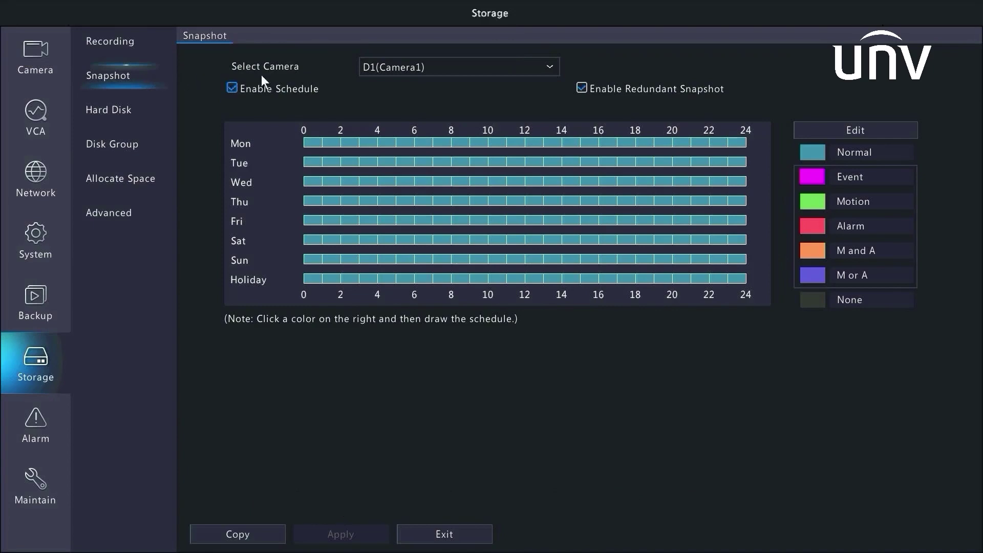
pyautogui.click(552, 65)
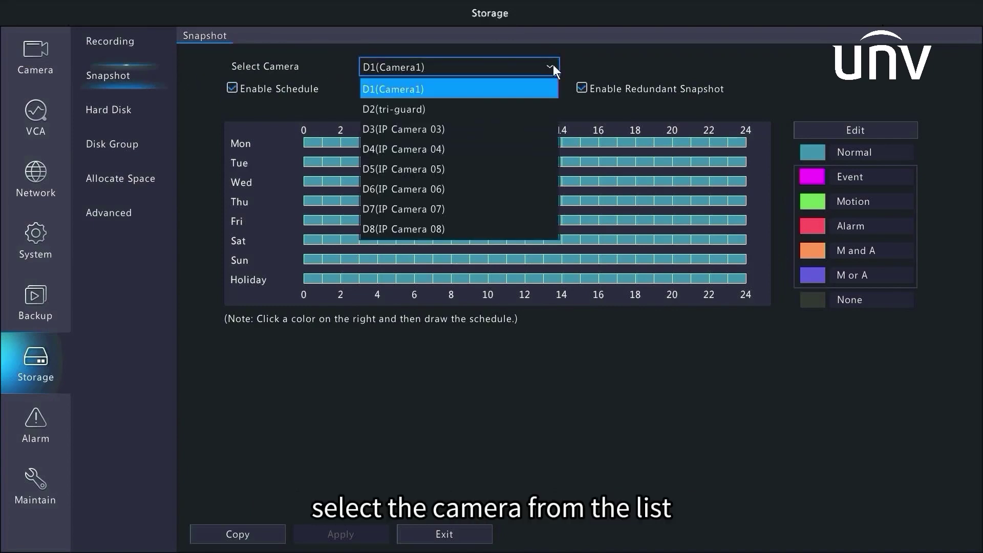
pyautogui.click(536, 85)
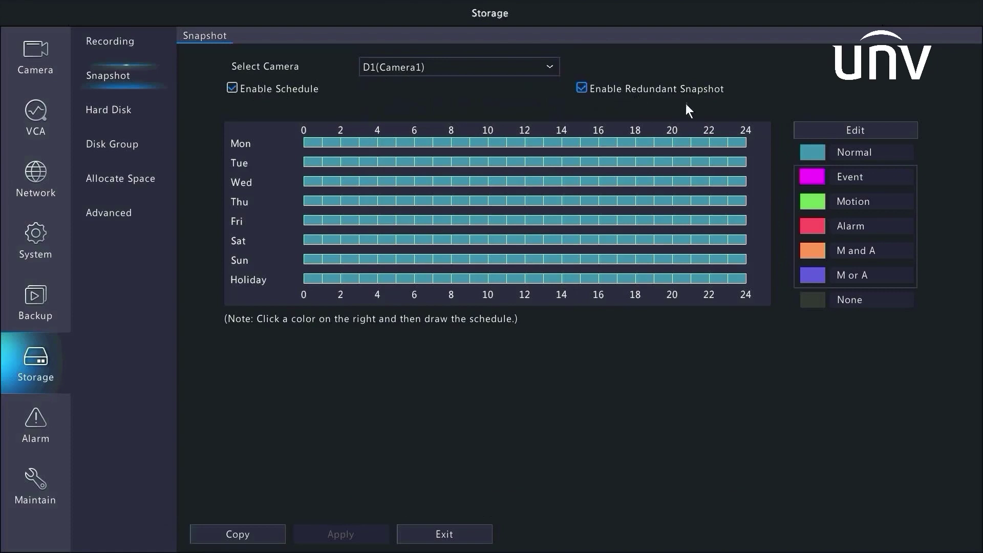
# - Paint Monday 12:00–14:00 as Event on D1's snapshot grid and confirm it in the Edit dialog
pyautogui.click(811, 178)
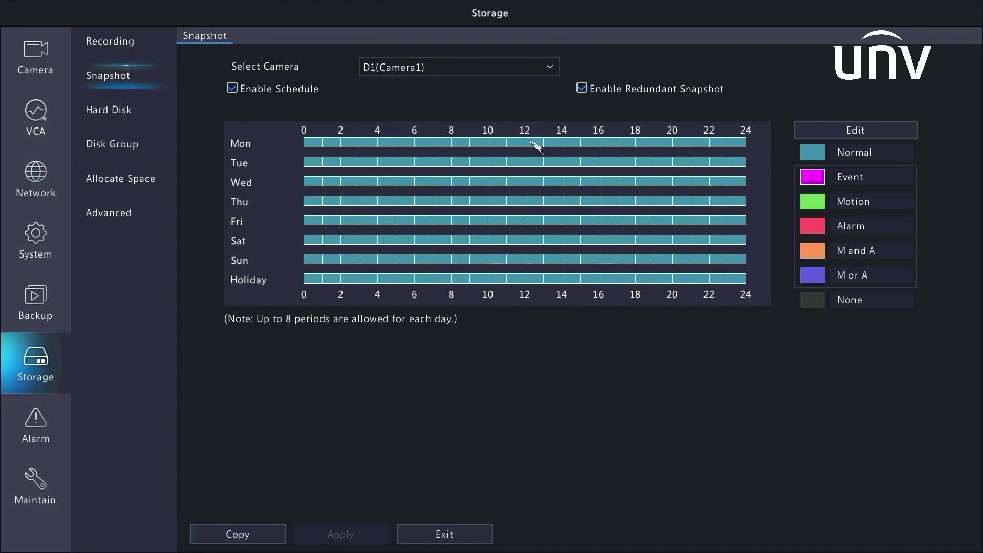
pyautogui.moveTo(525, 142); pyautogui.dragTo(563, 142)
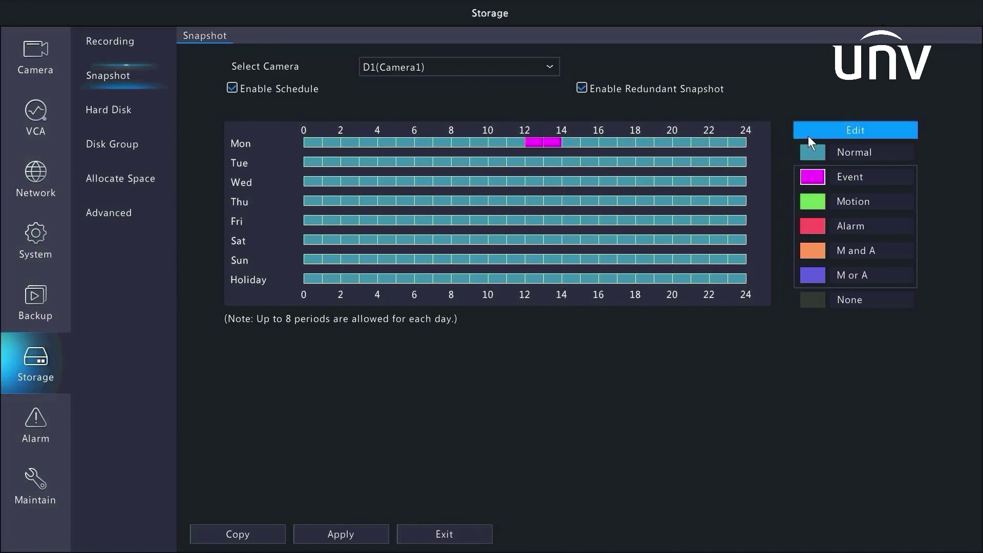
pyautogui.click(807, 136)
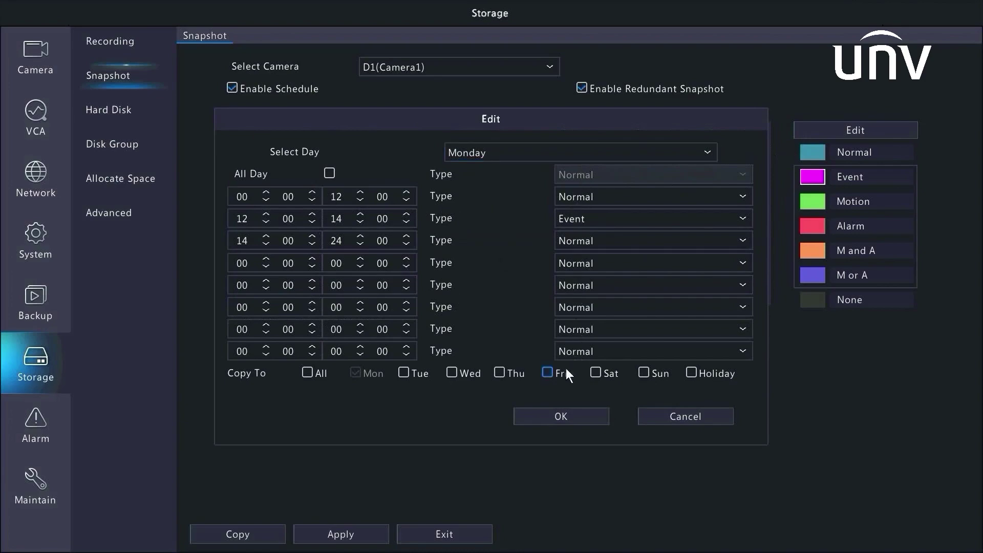
pyautogui.click(546, 417)
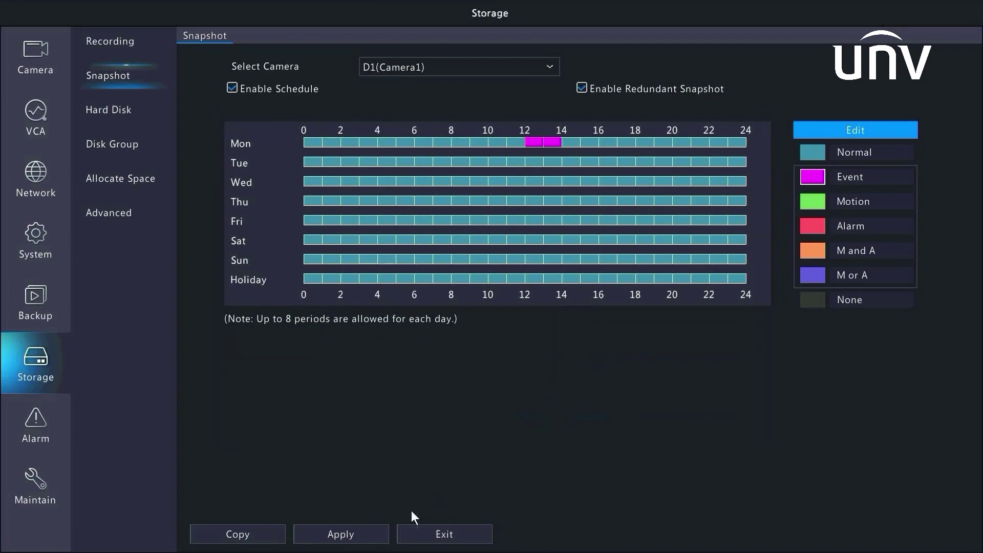
# - Apply the snapshot schedule with its Monday Event period, then copy it to camera D4
pyautogui.click(363, 541)
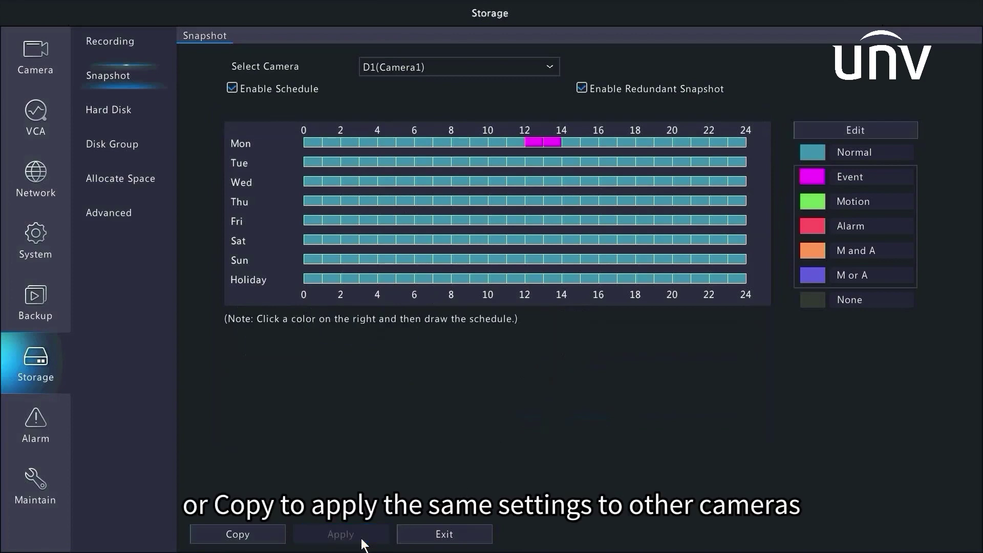
pyautogui.click(253, 539)
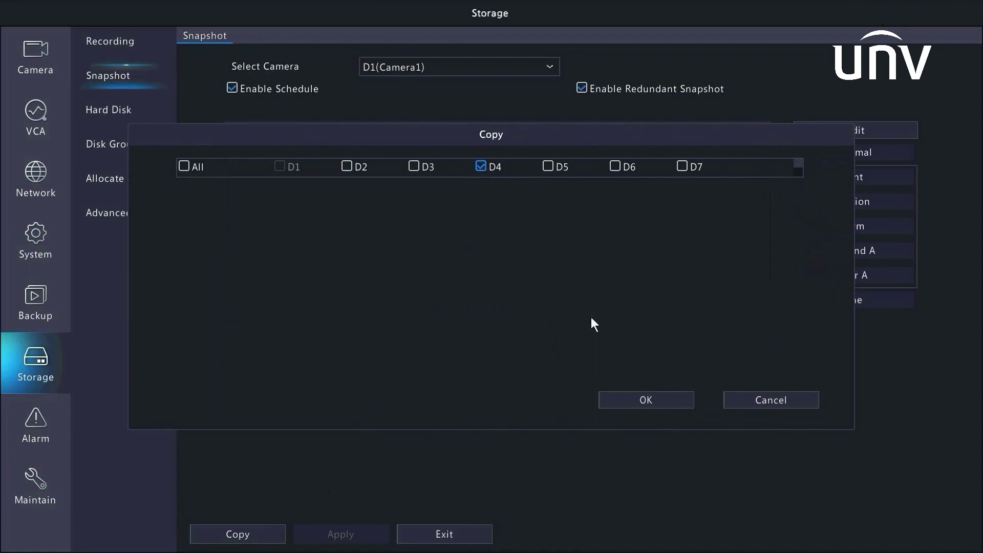
pyautogui.click(635, 400)
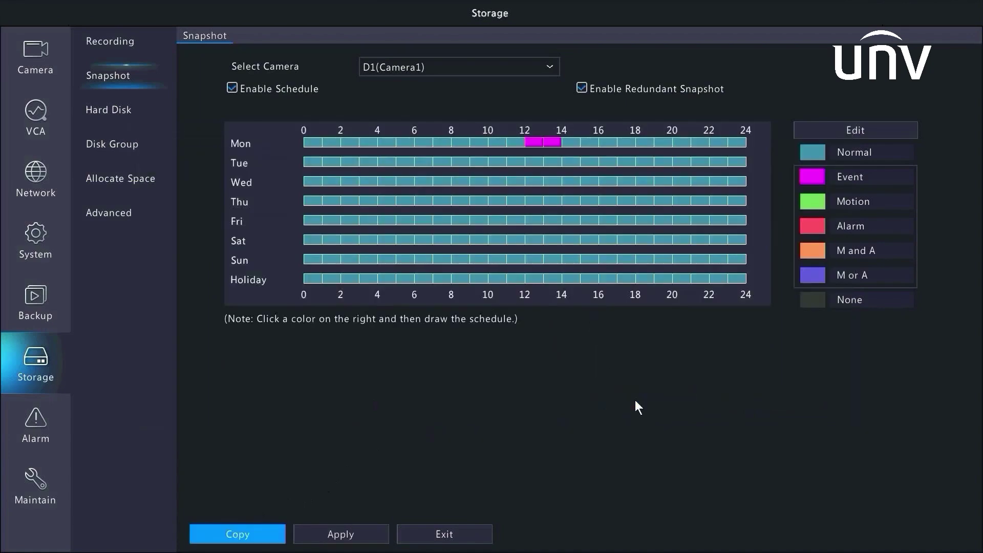